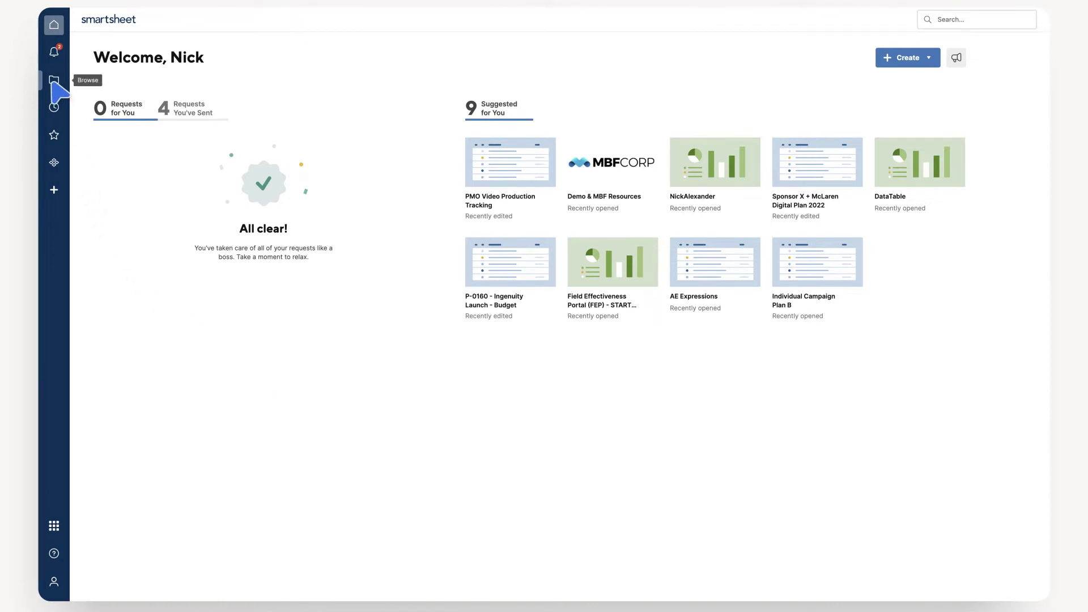
Step: Go to the DataTables list under Browse to start a new DataTable
click(54, 80)
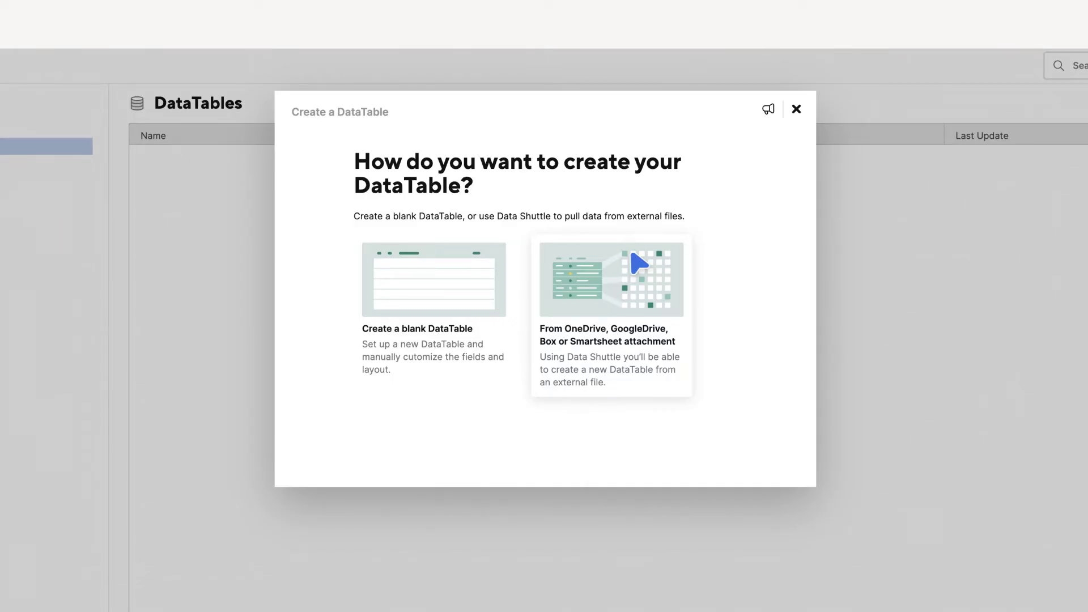
Step: Choose the external-file import option, continue to Data Shuttle, and sign in with Smartsheet
click(639, 262)
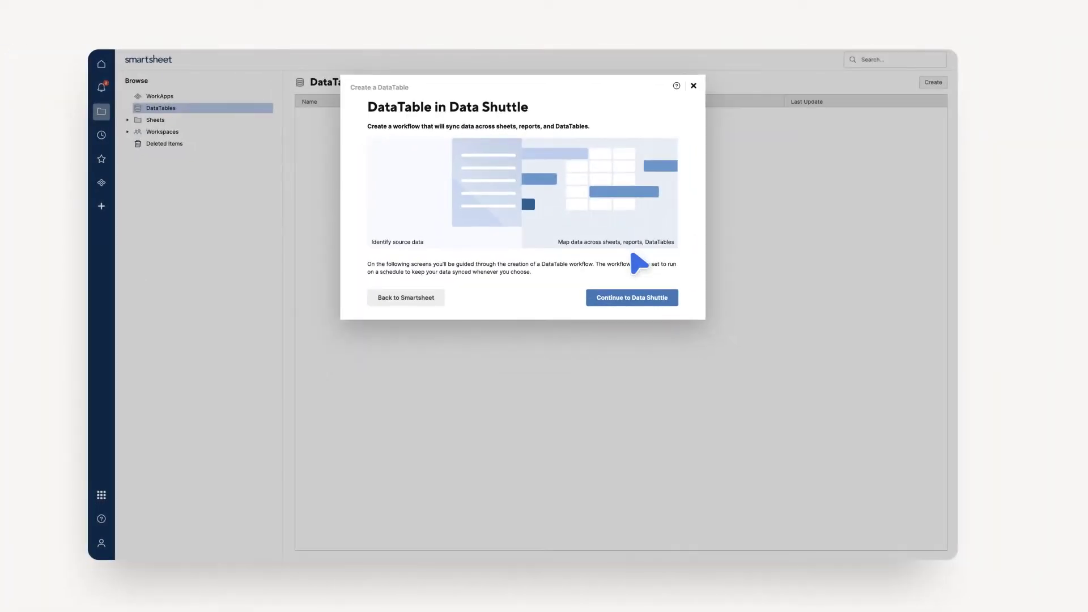
click(662, 300)
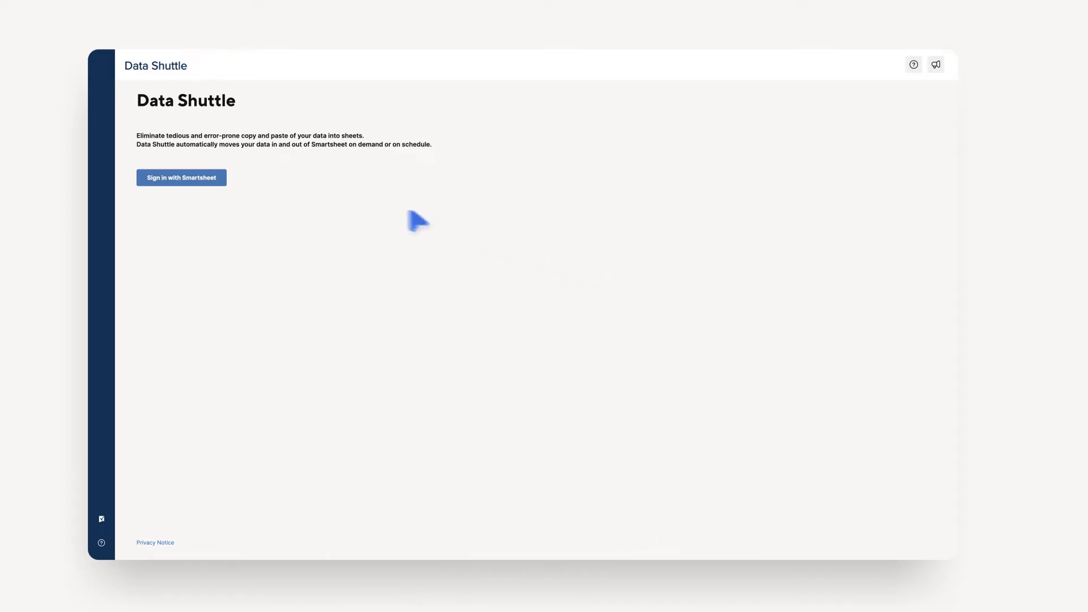
click(213, 179)
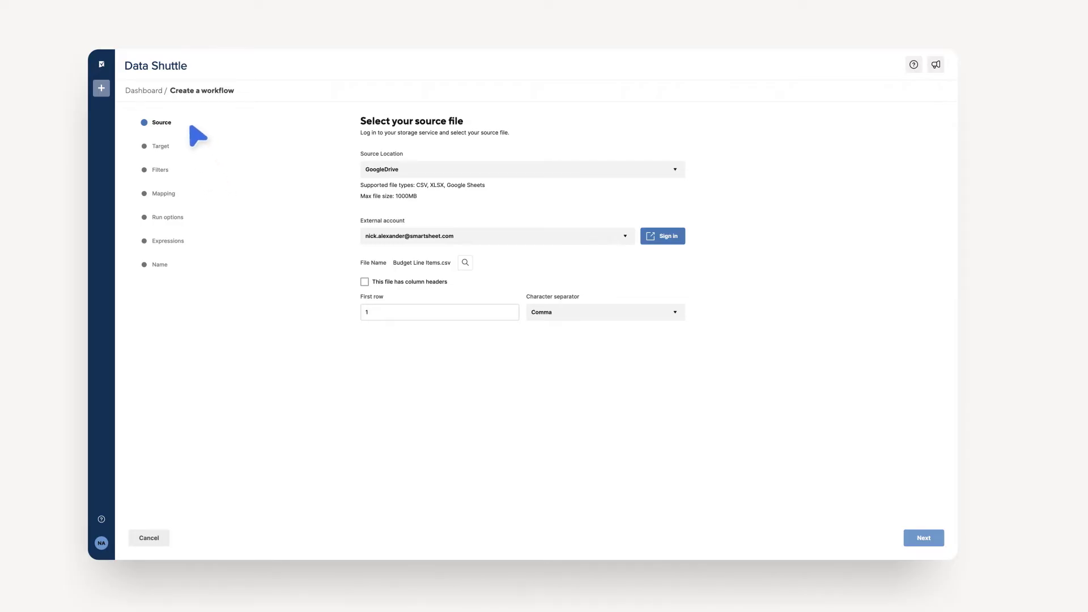
Step: Advance through the target, filter and mapping steps, and turn on Run on schedule
click(191, 150)
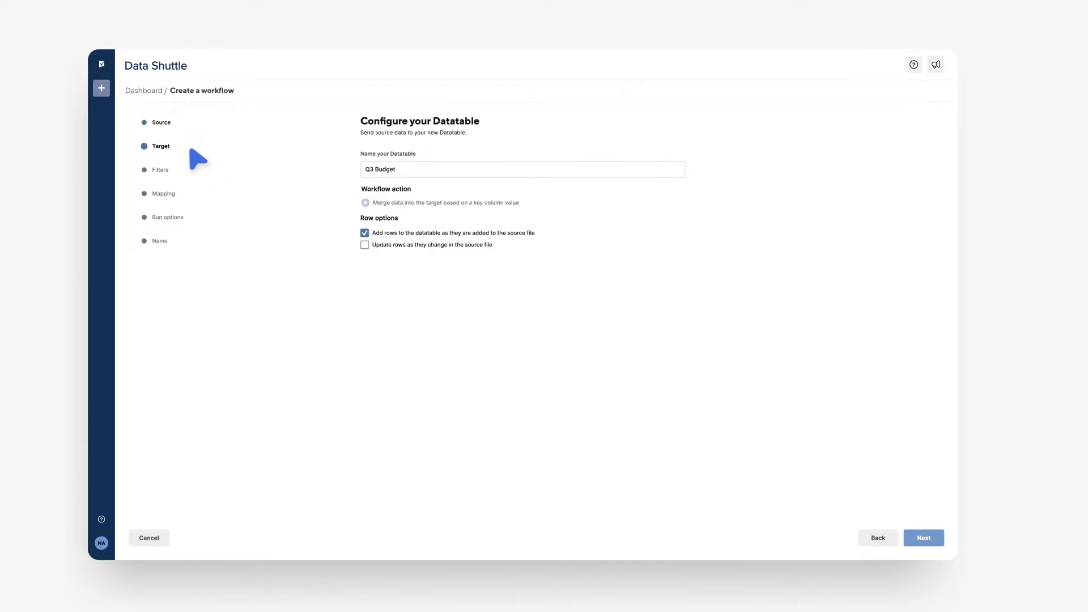
click(191, 171)
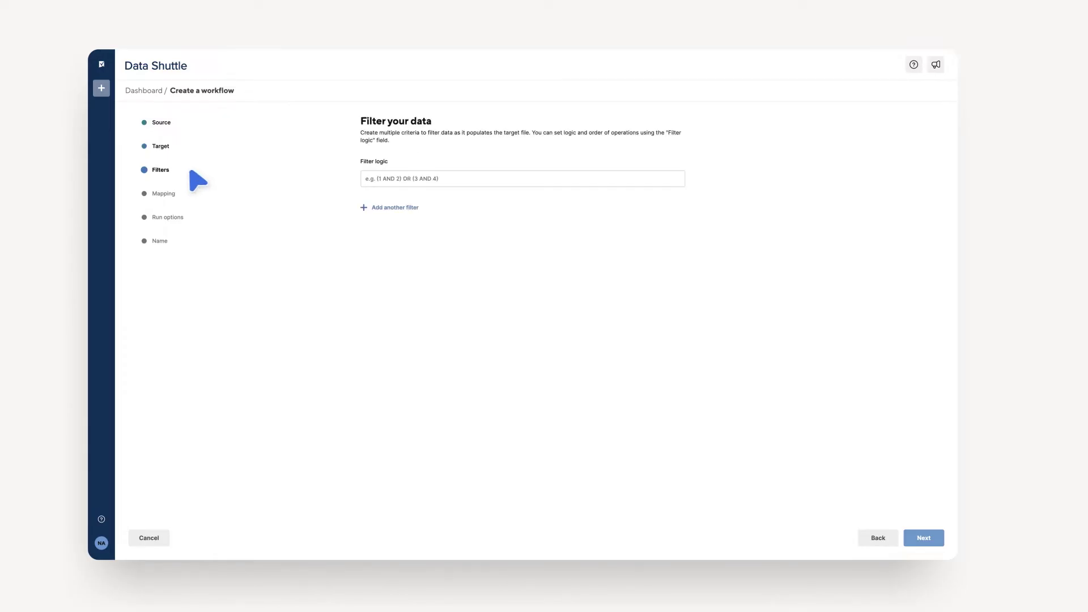
click(205, 225)
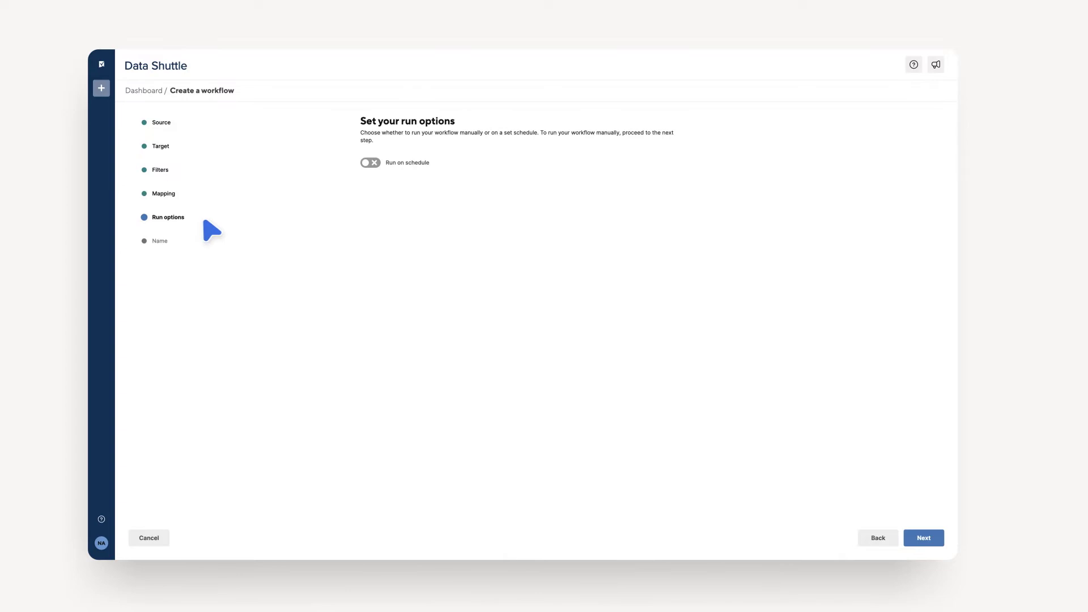
click(370, 164)
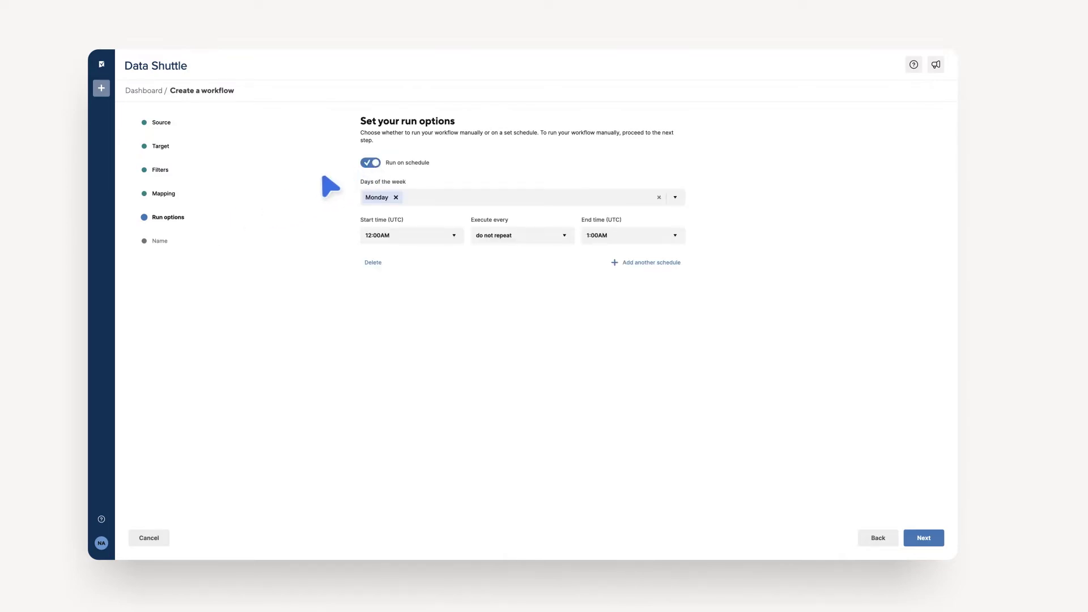
Step: Name the workflow 'Q3 Budget' and publish and run it
click(187, 244)
text(Q3 Budget)
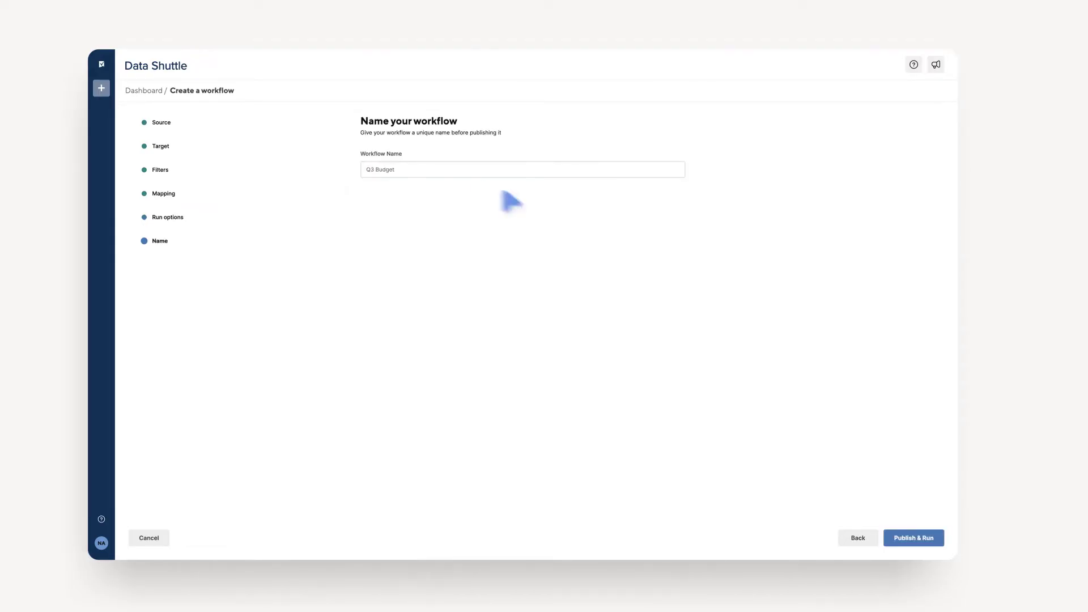
click(926, 538)
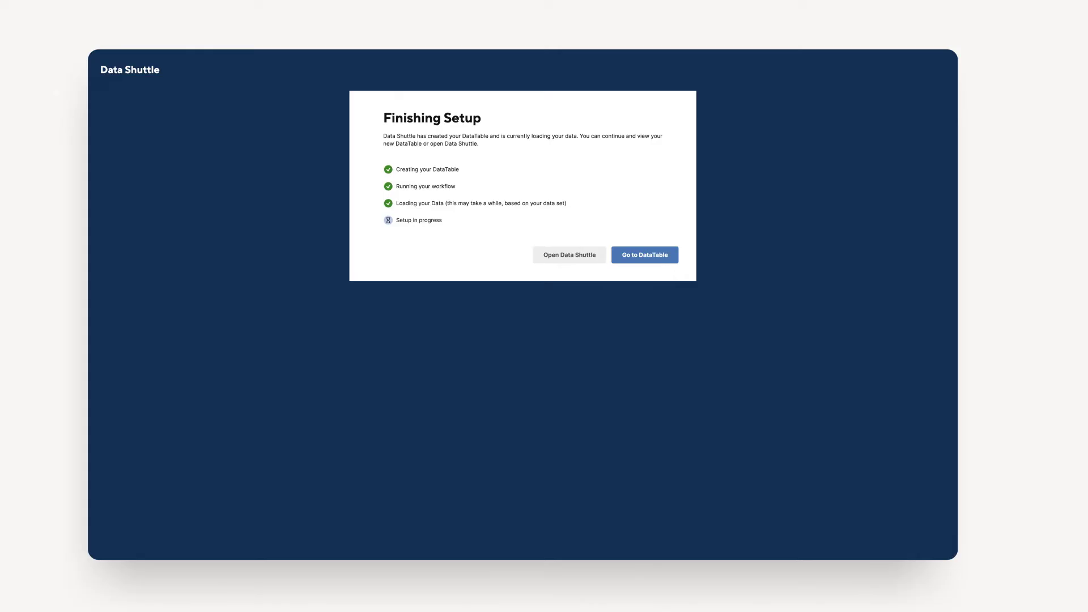
Step: Open the new Q3 Budget DataTable and review its Data and Settings tabs
click(666, 259)
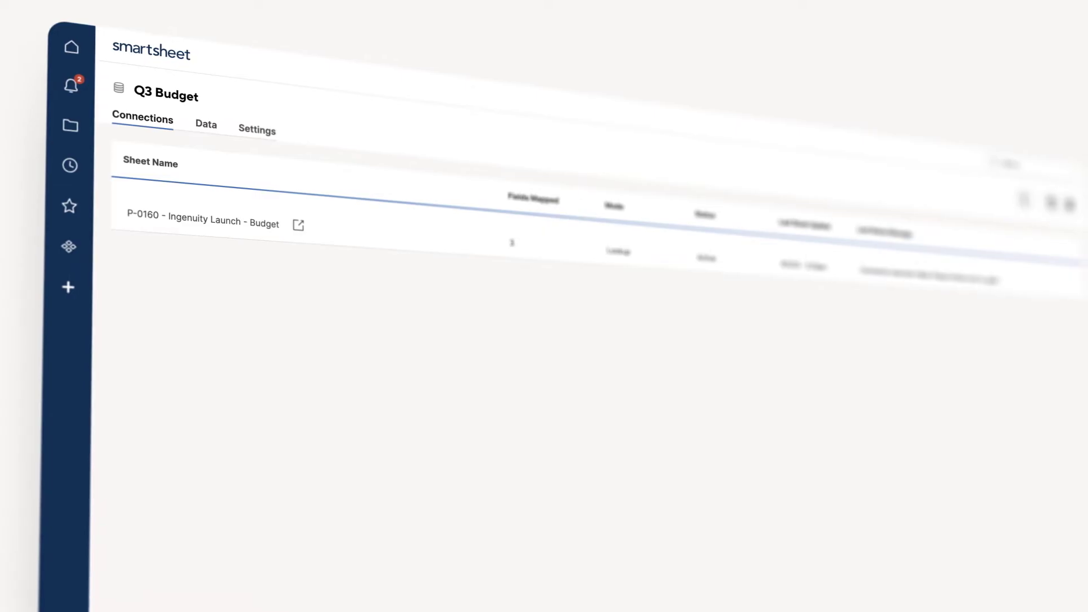
click(207, 131)
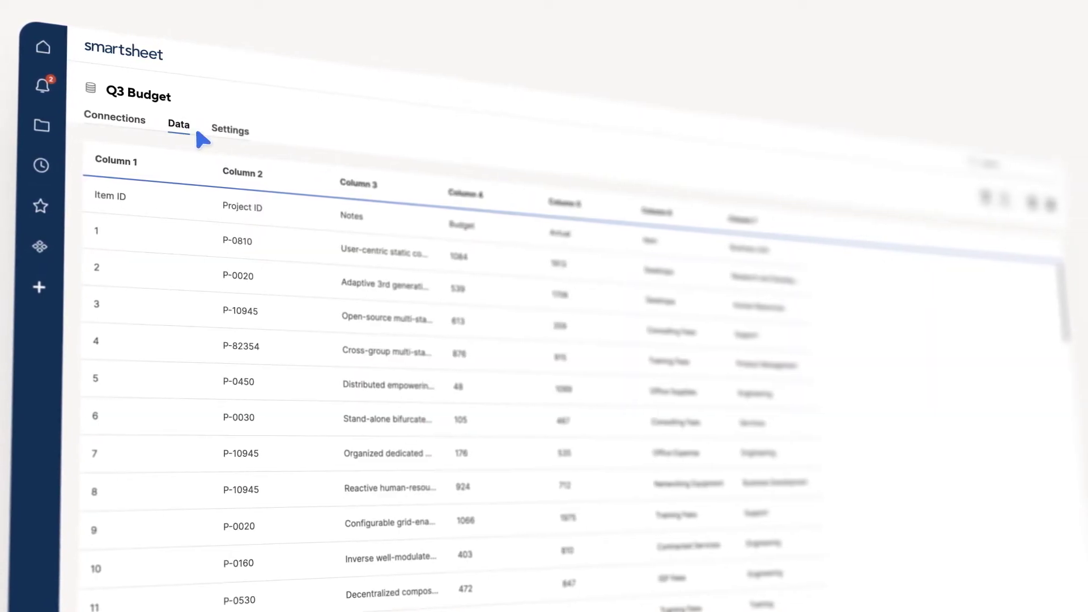
click(240, 130)
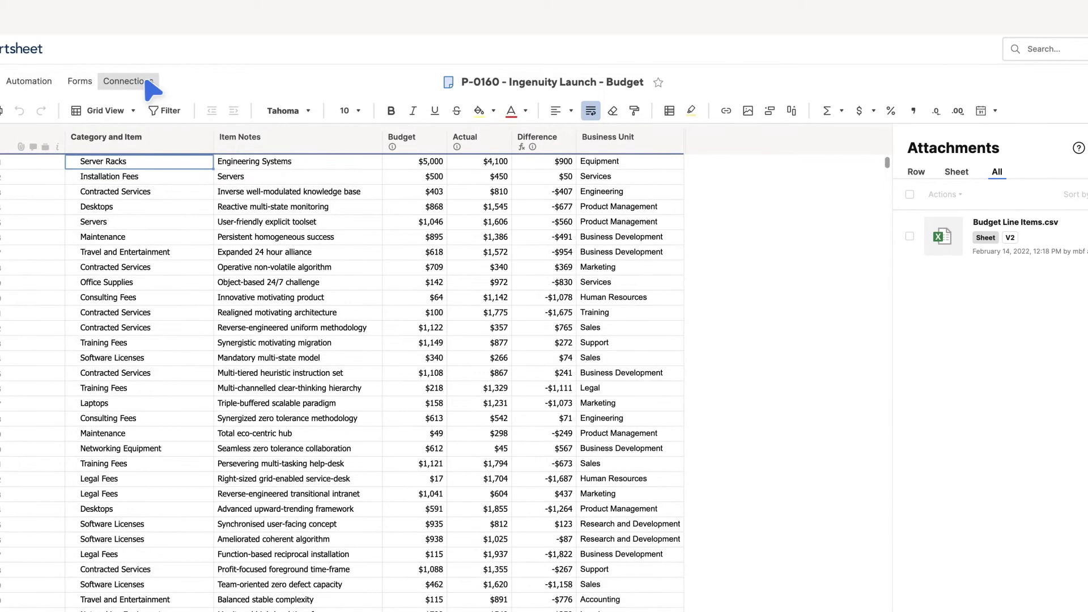
Step: Choose Connect to a DataTable from the budget sheet's Connections menu
click(149, 85)
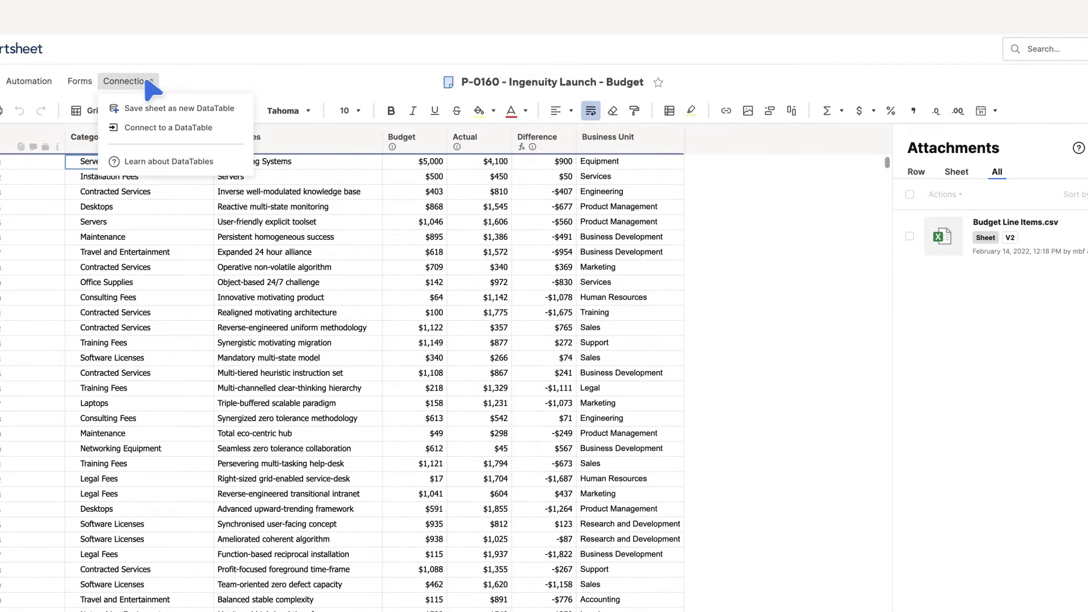
click(224, 135)
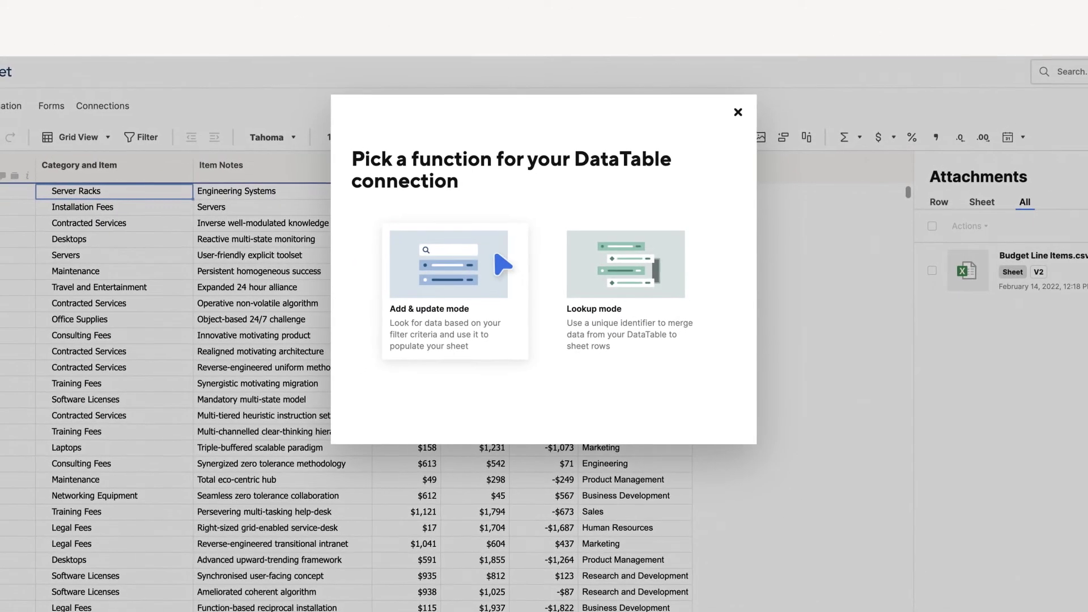
Step: Choose Add & update mode with the Q3 Budget DataTable and enter ',150' in the filter value
click(496, 256)
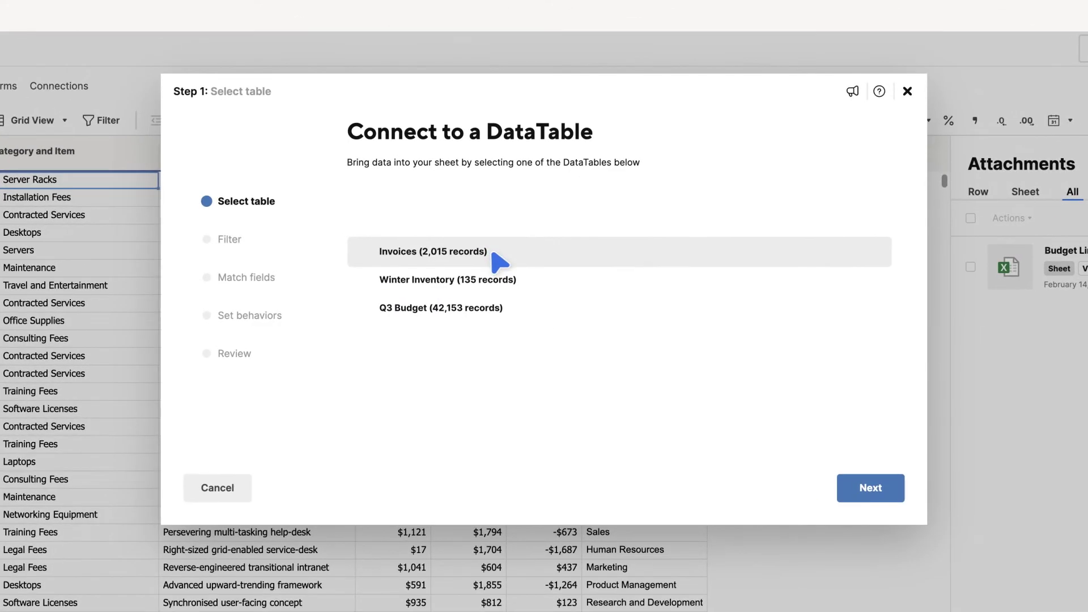
click(525, 310)
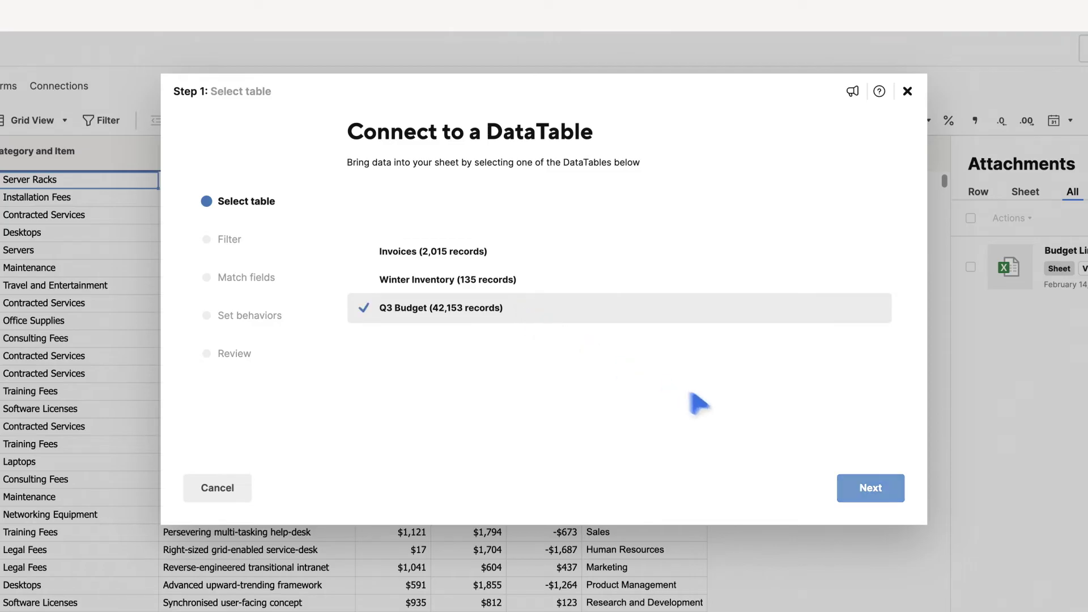
click(887, 494)
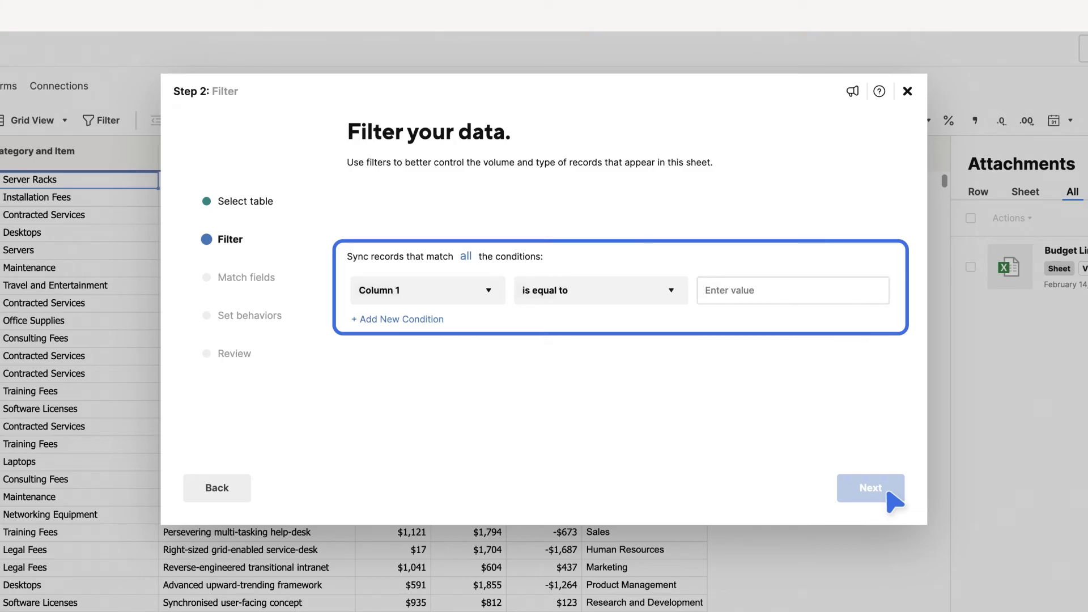
text(,150)
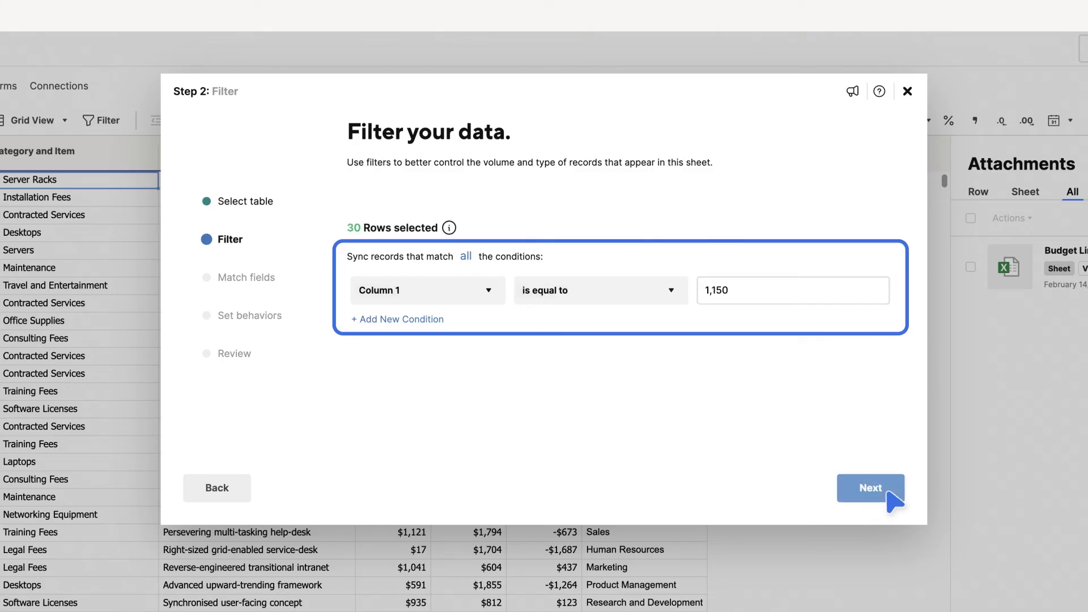
Step: Keep the three field mappings and default behavior toggles, then create the connection
click(888, 494)
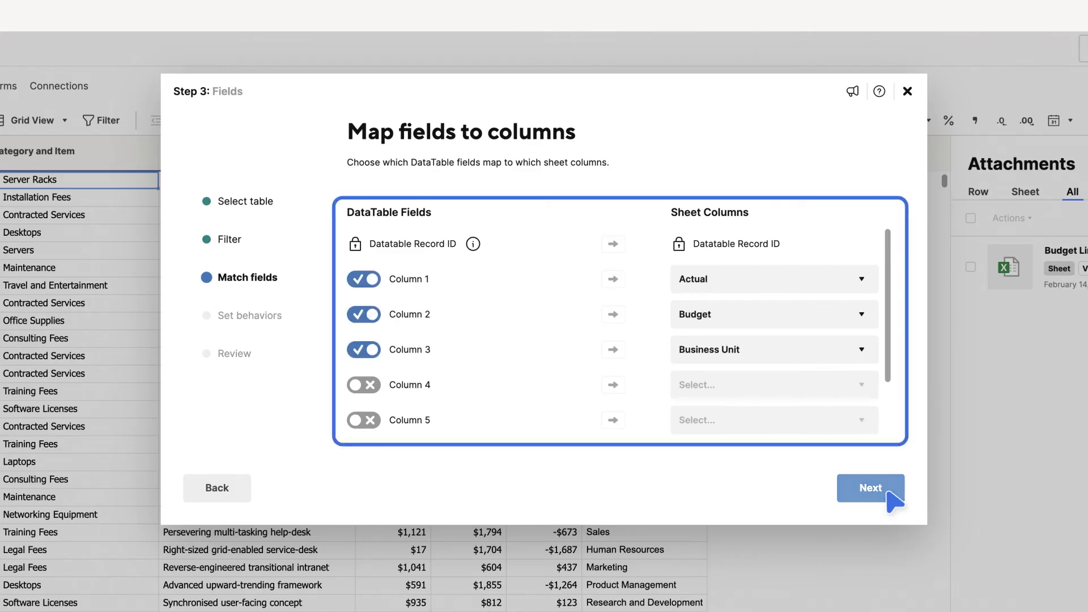
click(889, 494)
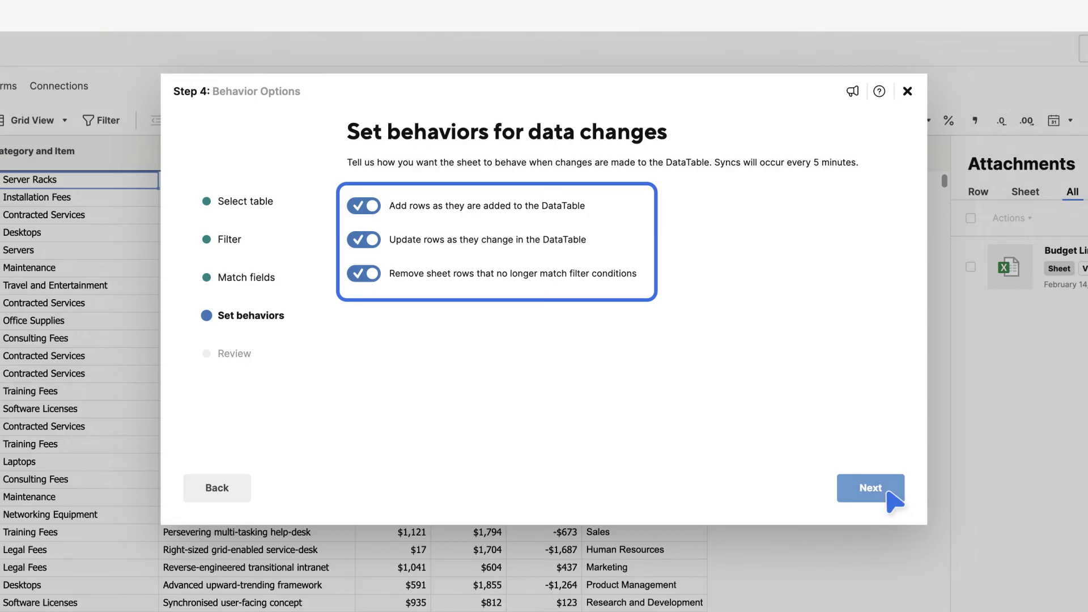
click(894, 499)
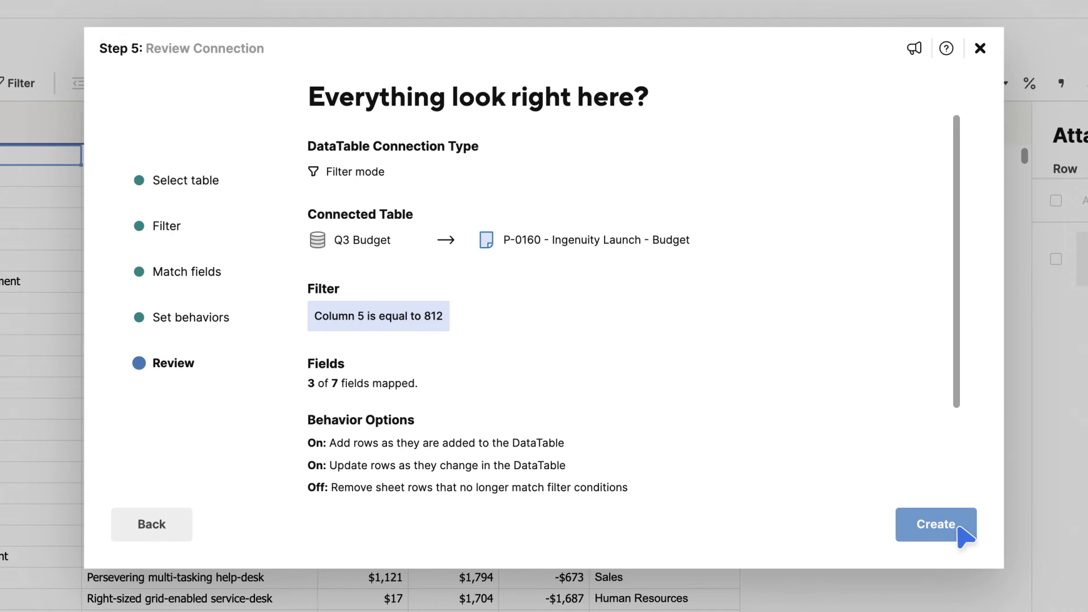
click(958, 529)
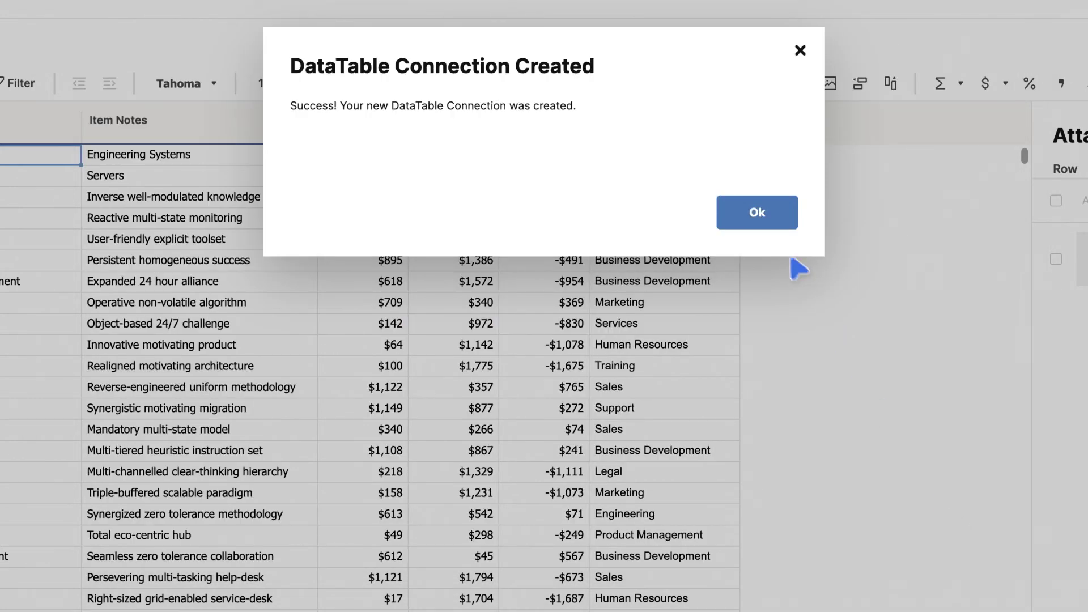
Step: Dismiss the confirmation and start a Lookup-mode connection to Q3 Budget
click(760, 214)
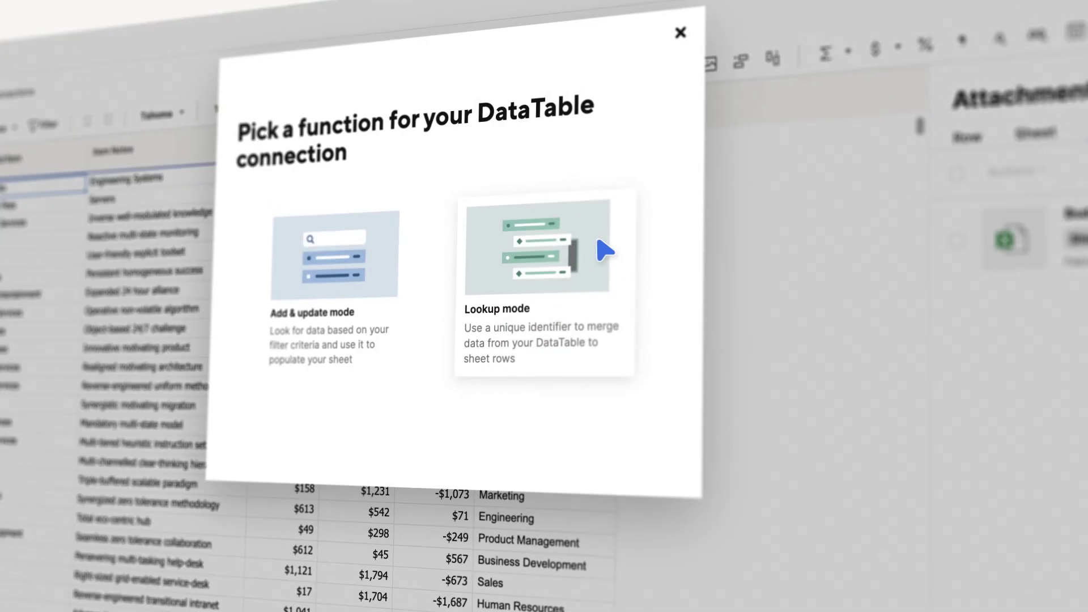
click(605, 250)
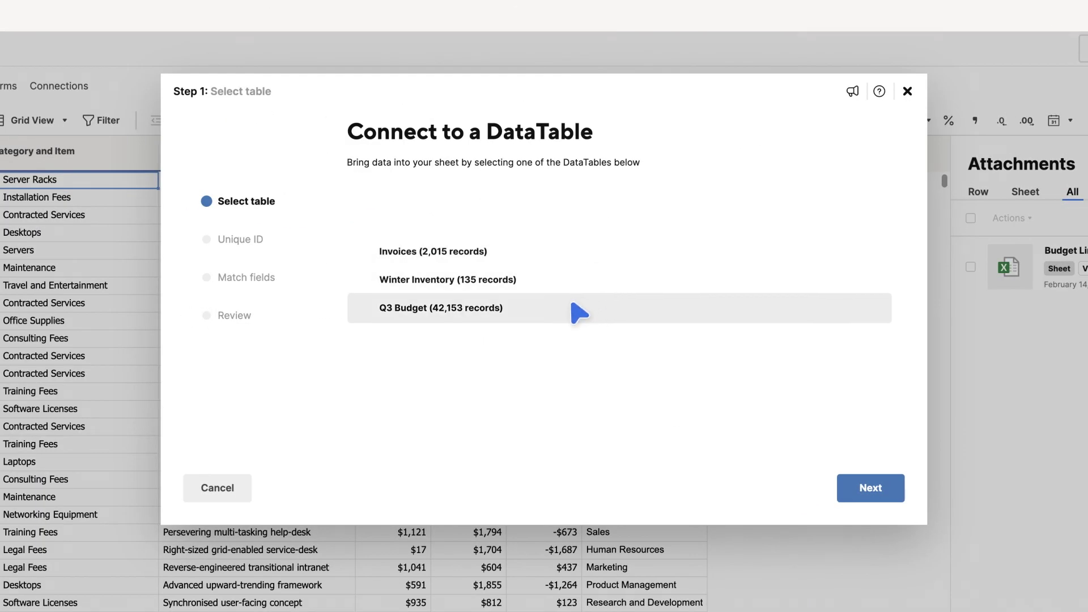
click(884, 492)
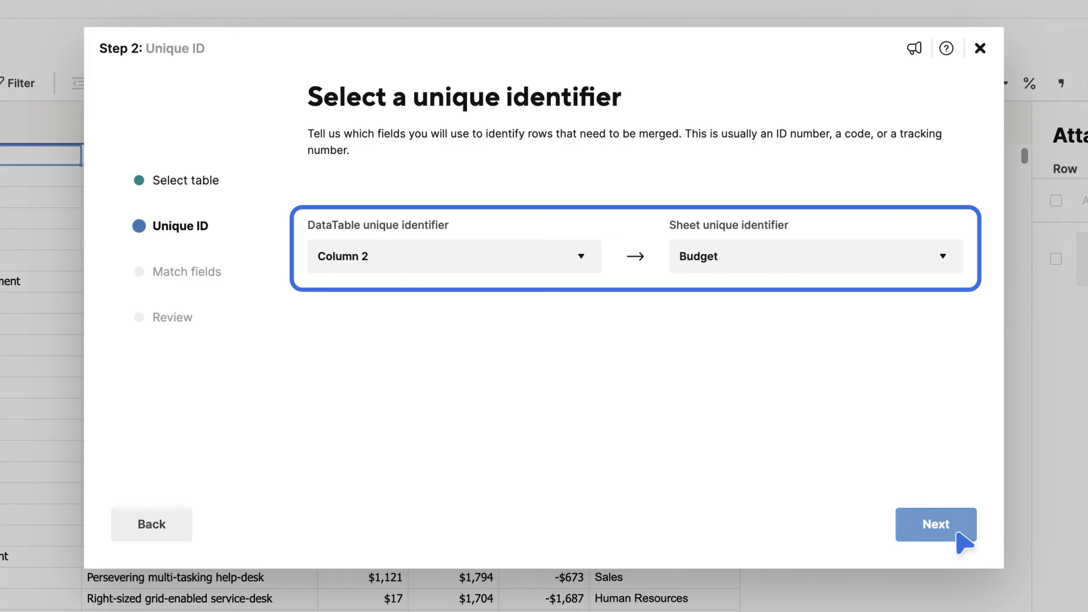
Step: Match Column 2 to Budget, map three fields, and create the lookup connection
click(957, 534)
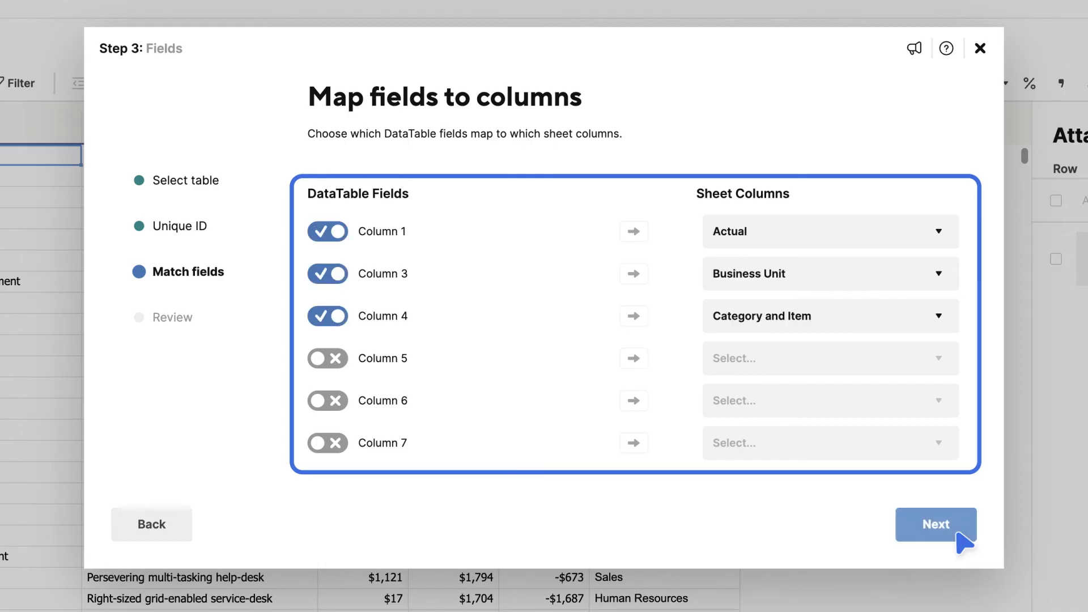
click(957, 532)
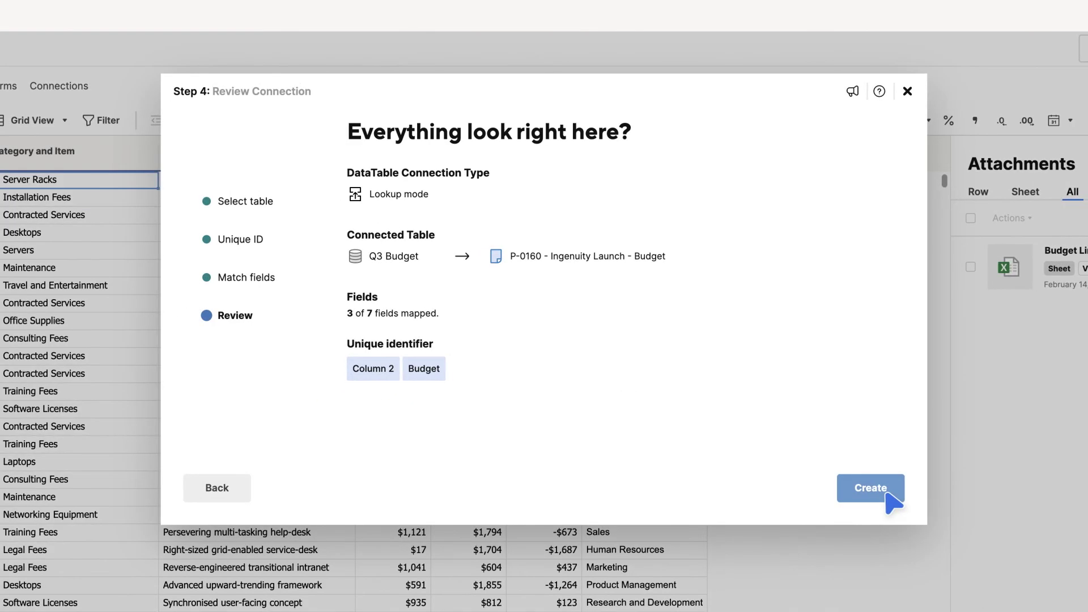
click(870, 488)
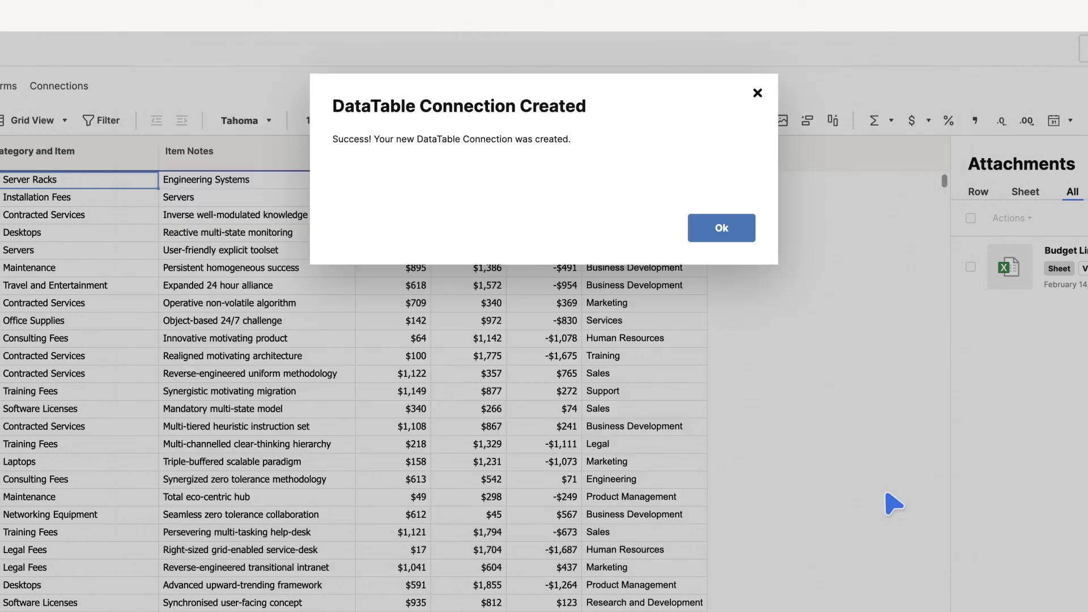
Step: Dismiss the DataTable Connection Created confirmation with Ok
click(721, 228)
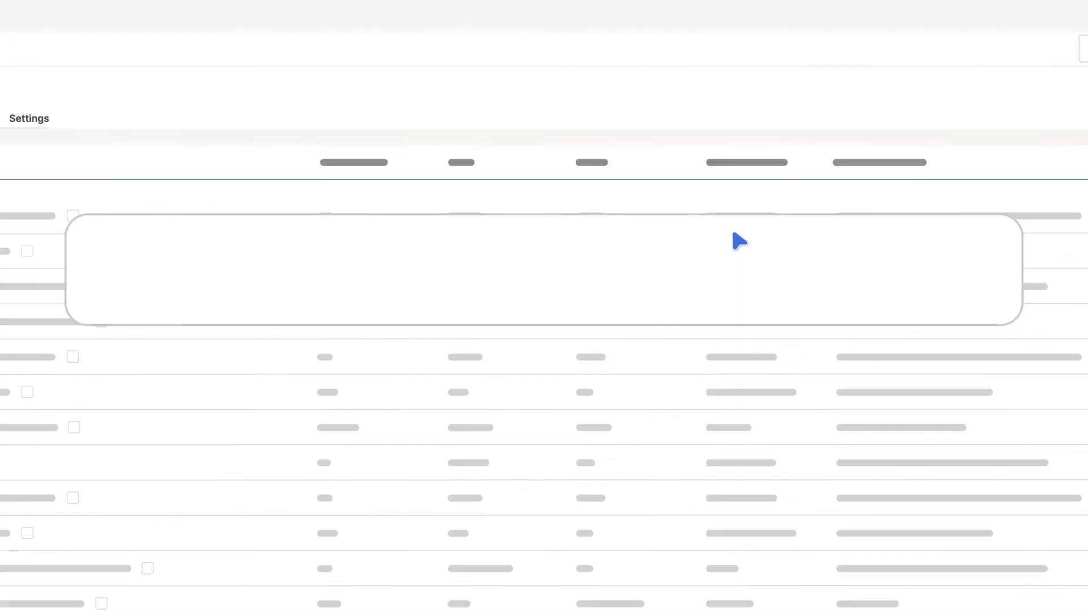